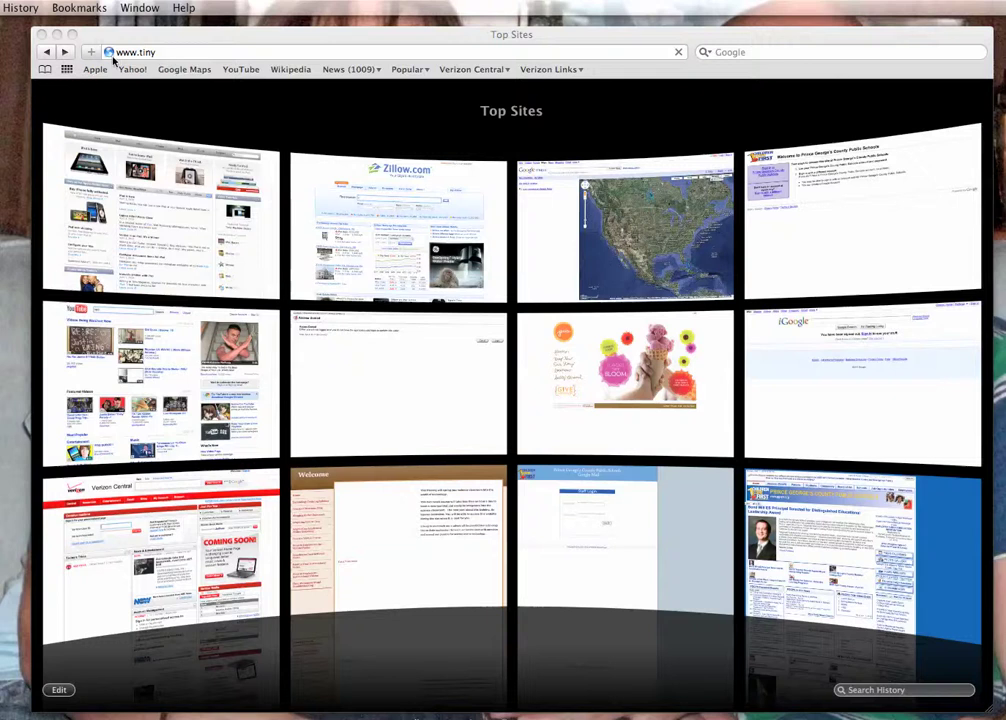
pyautogui.click(107, 53)
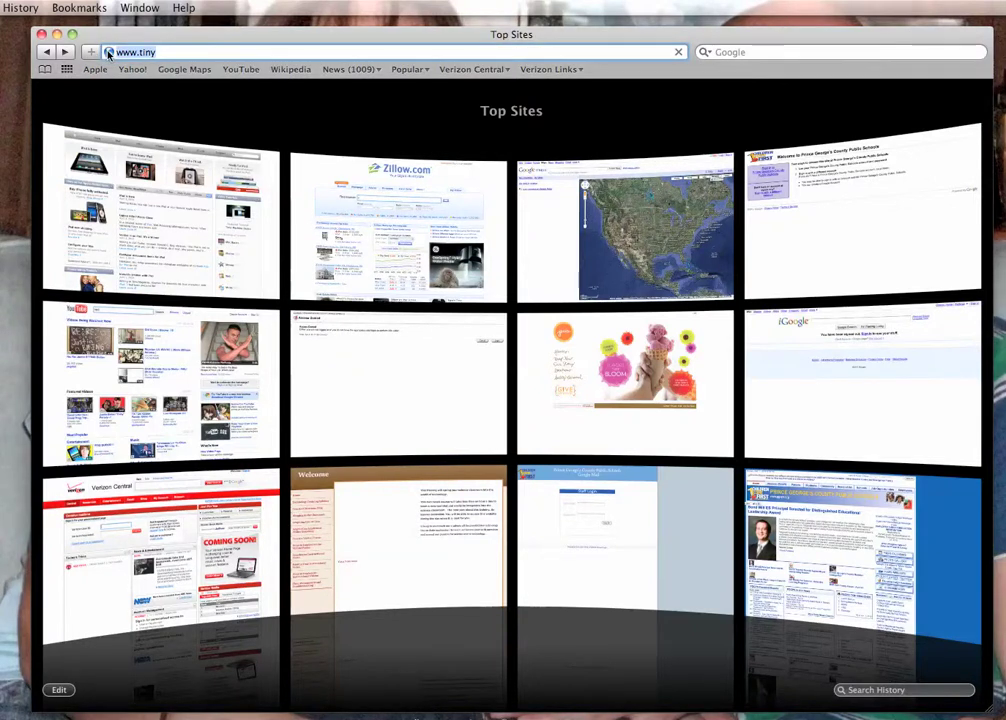
pyautogui.write('www')
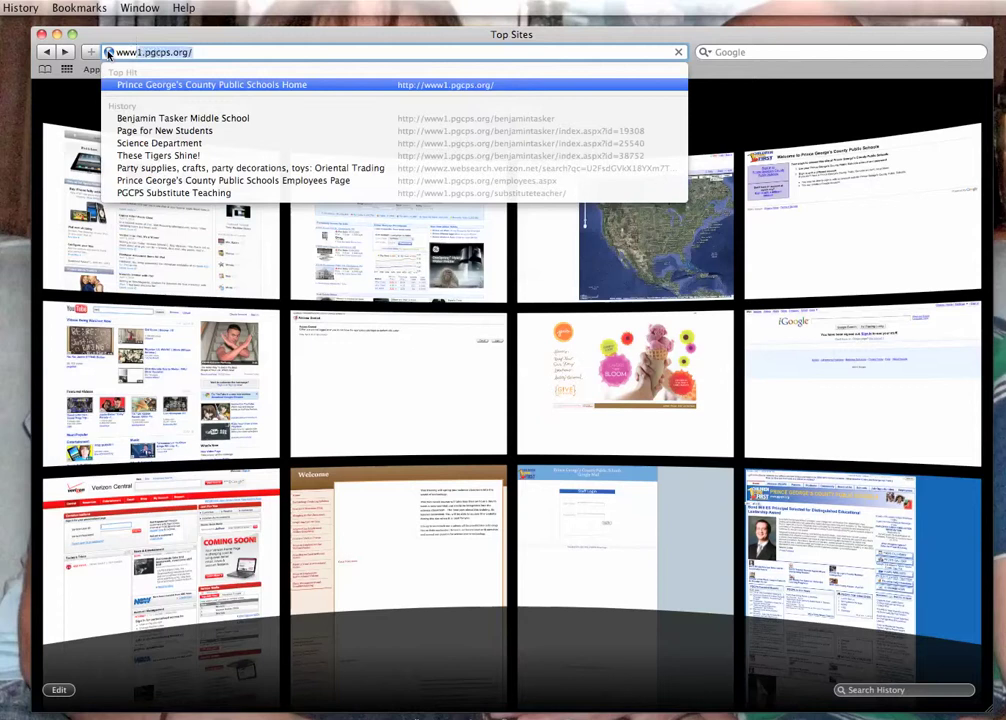
pyautogui.write('.tiny')
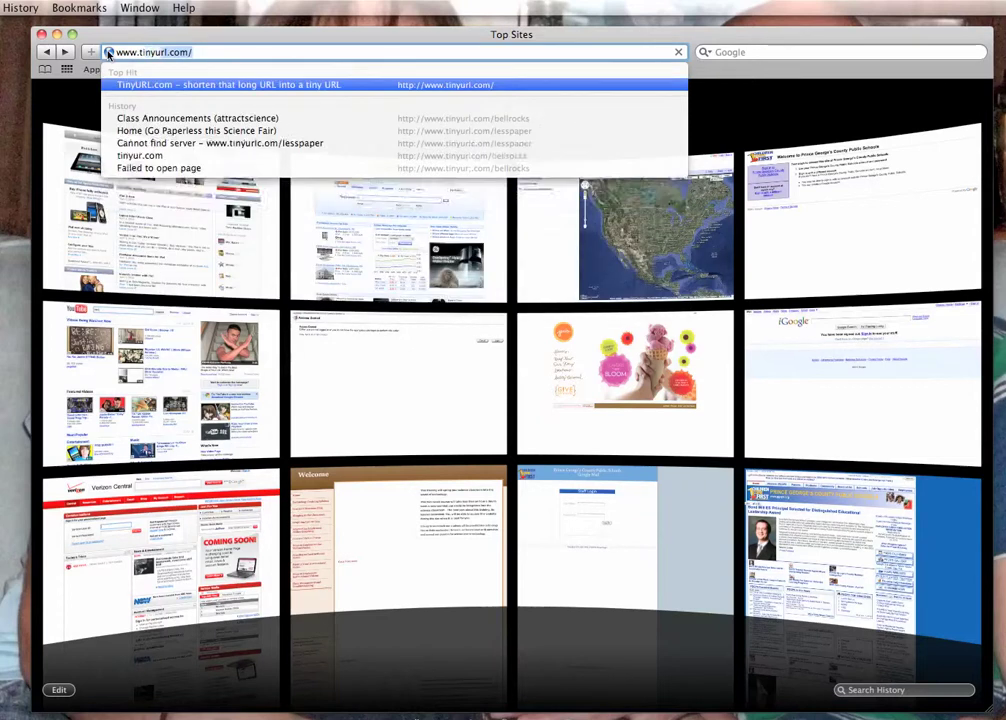
pyautogui.write('url.com')
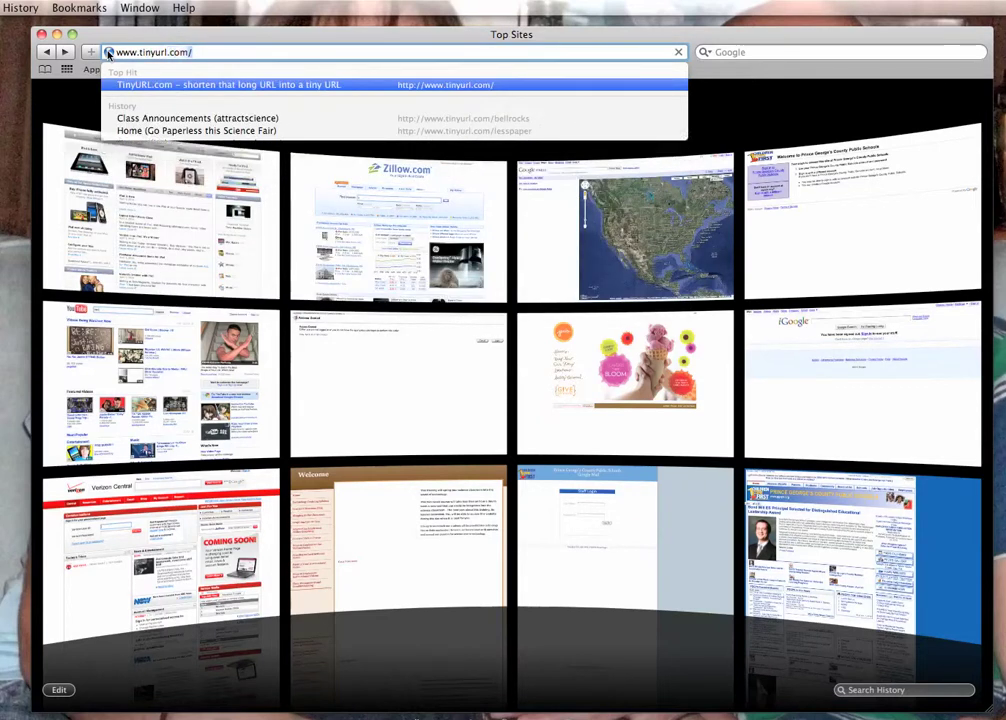
pyautogui.write('/b')
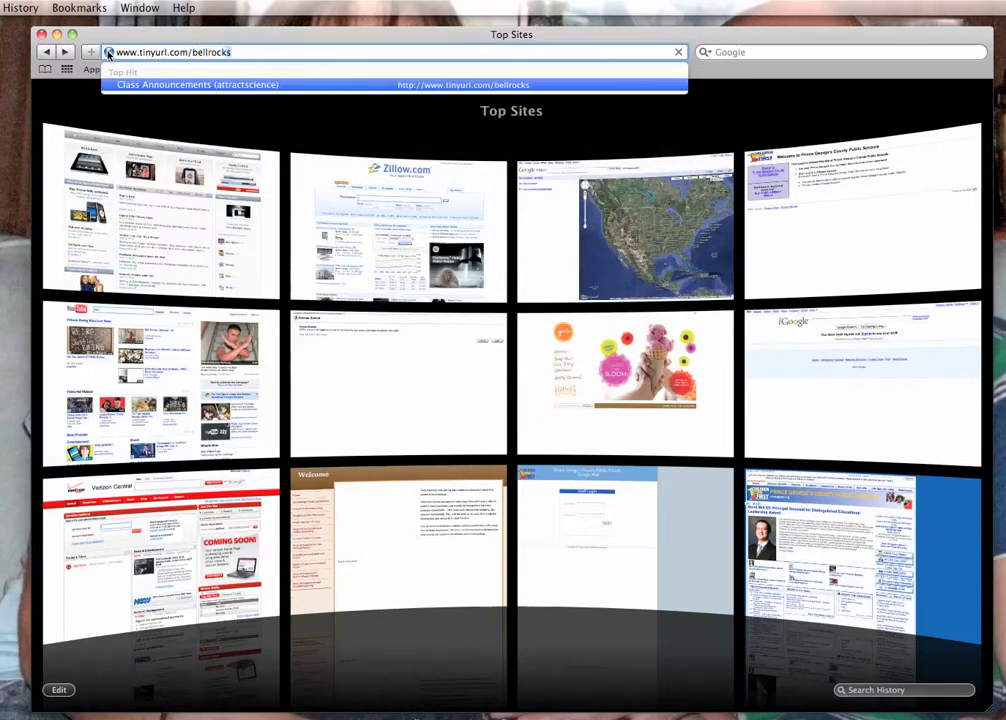
pyautogui.press('Return')
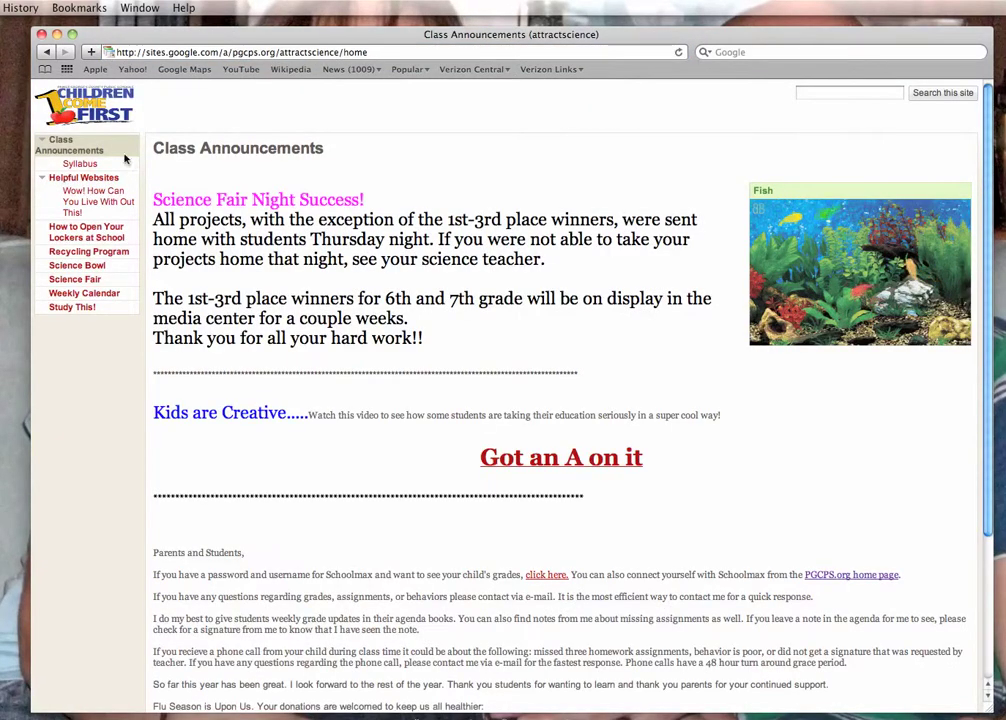
# Step: Go to Helpful Websites and follow the Create a Graph Website link under Science Fair
pyautogui.click(68, 178)
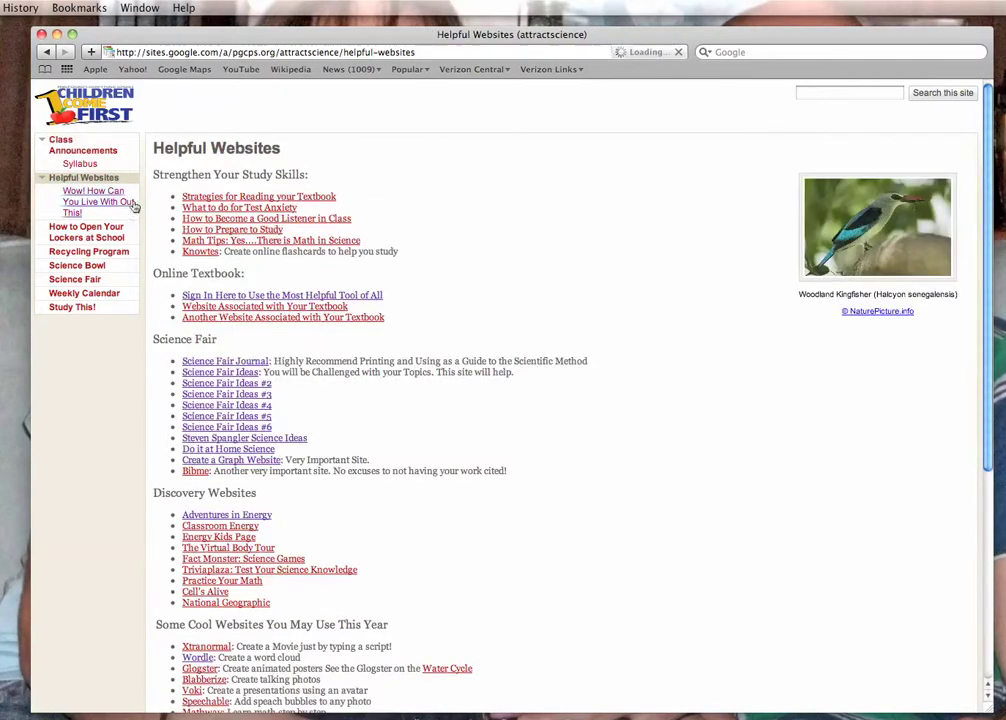
pyautogui.moveTo(151, 341); pyautogui.dragTo(220, 340)
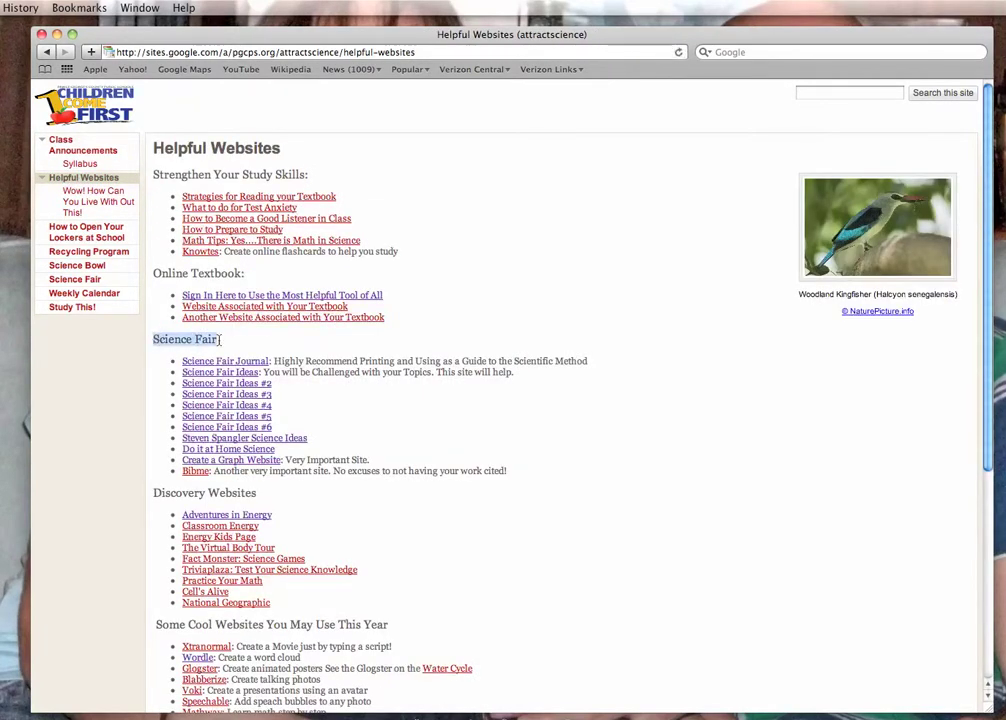
pyautogui.click(220, 462)
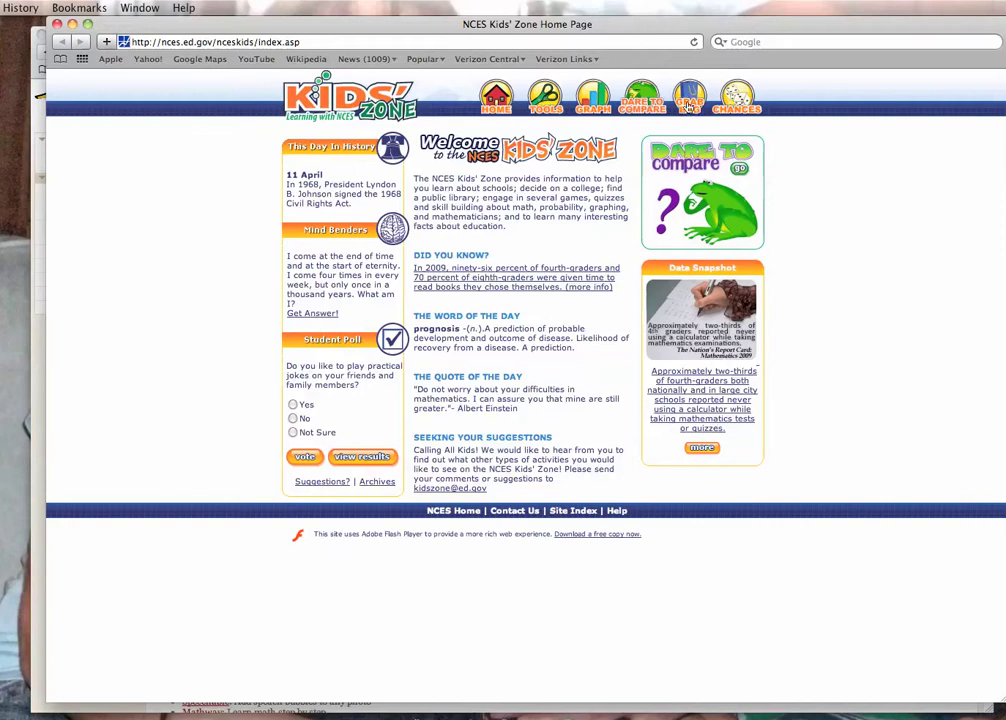
# Step: Choose GRAPH in Kids' Zone, pick the Bar graph type, and move to the Data form
pyautogui.click(593, 98)
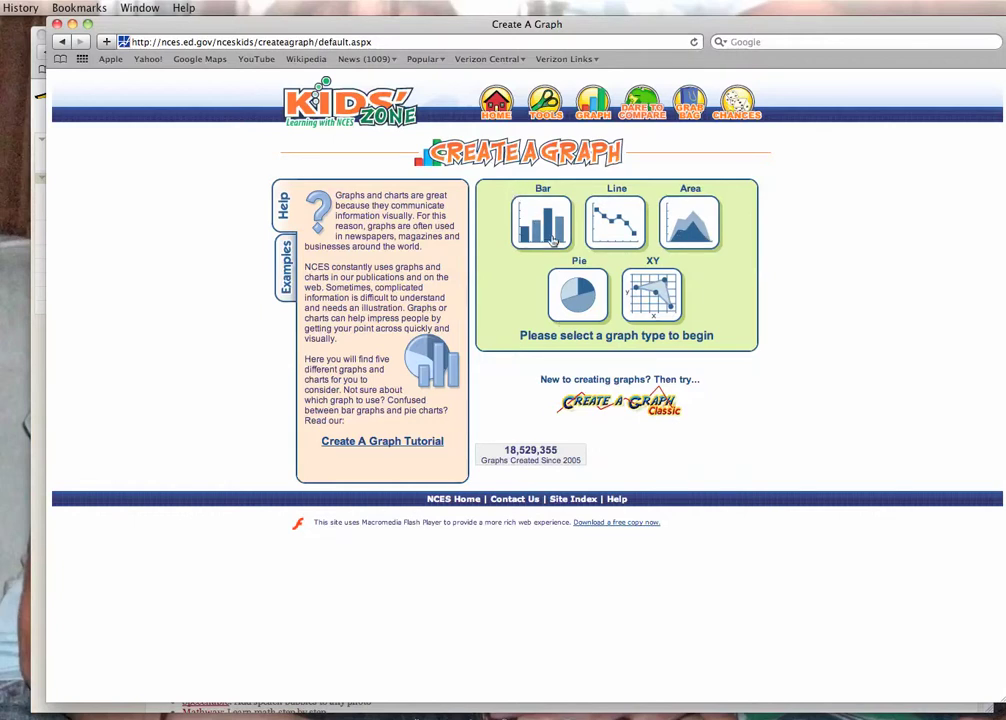
pyautogui.click(549, 224)
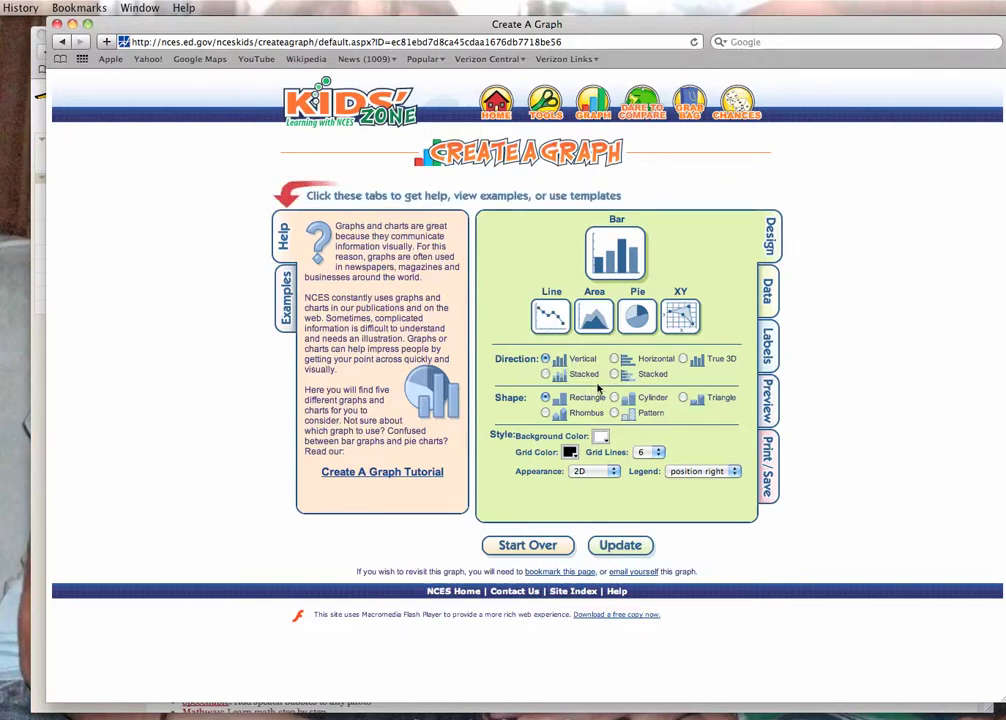
pyautogui.click(768, 287)
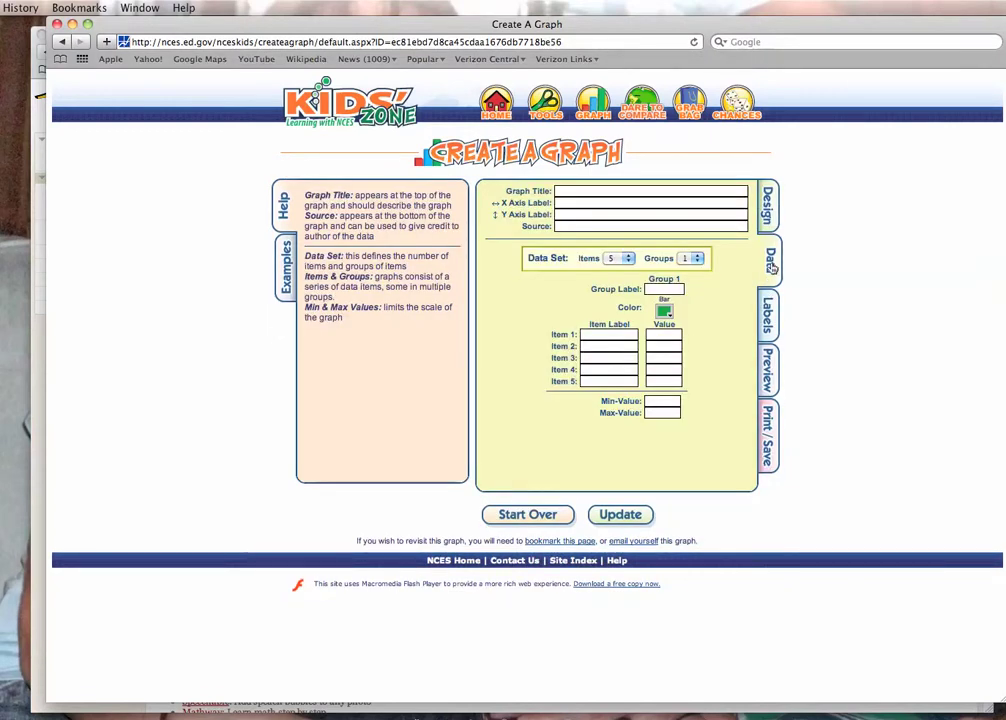
# Step: Title the graph 'Manipulated vs. REsponding'
pyautogui.click(563, 193)
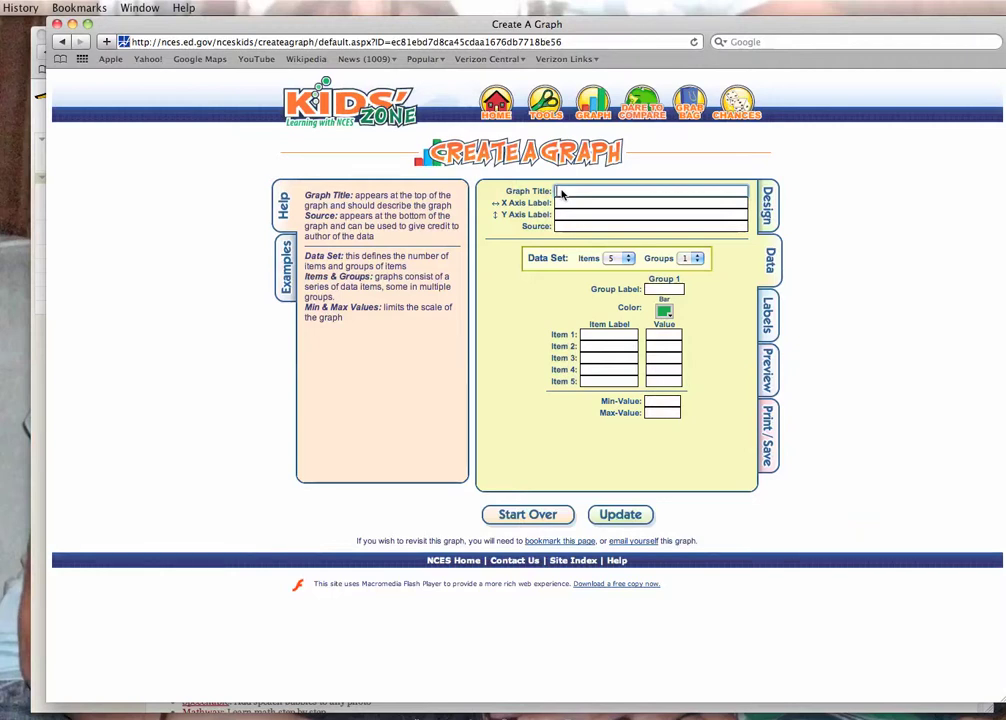
pyautogui.write('Manipulated v')
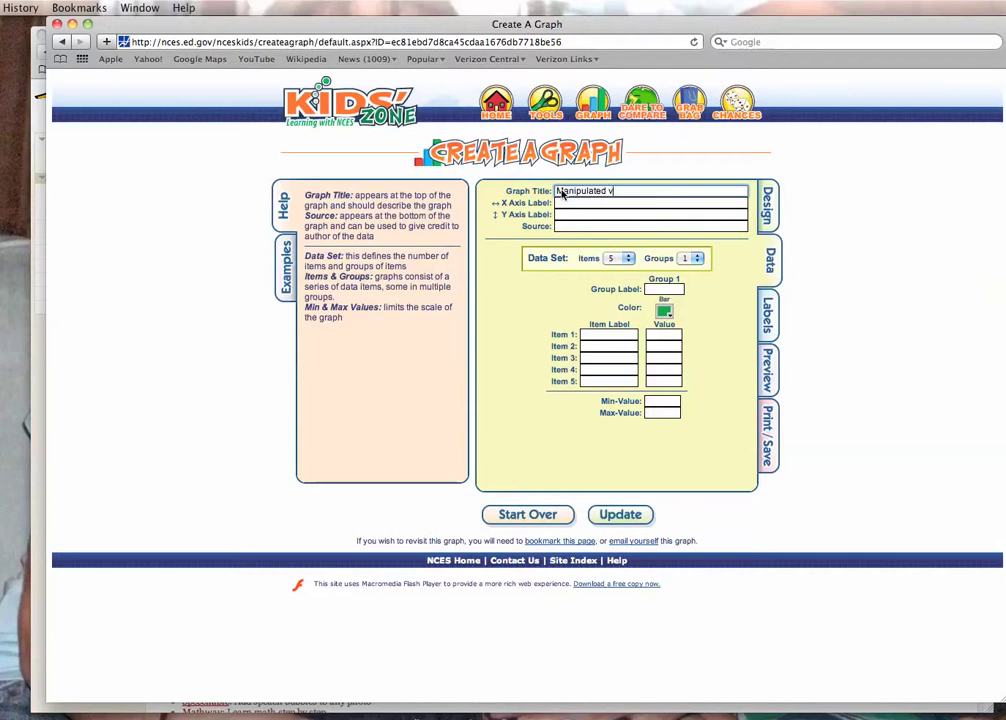
pyautogui.write('s. REsponding')
# Step: Label the axes 'Manipulated Variable' and 'Responding Variable', and enter source 'First and Last Name'
pyautogui.click(571, 204)
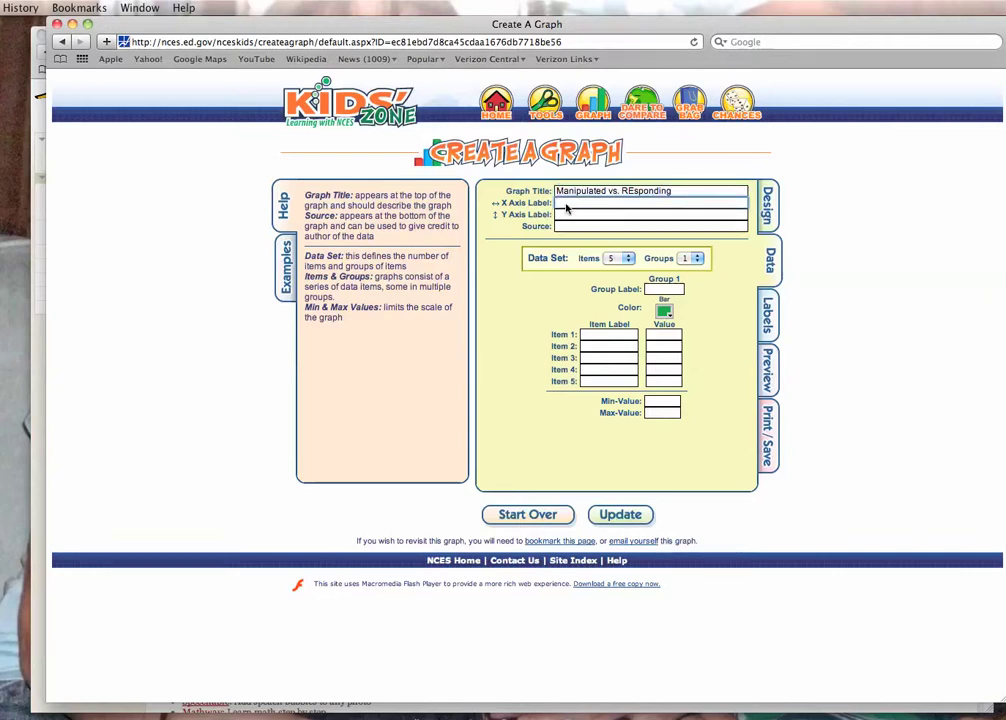
pyautogui.write('Manipulate')
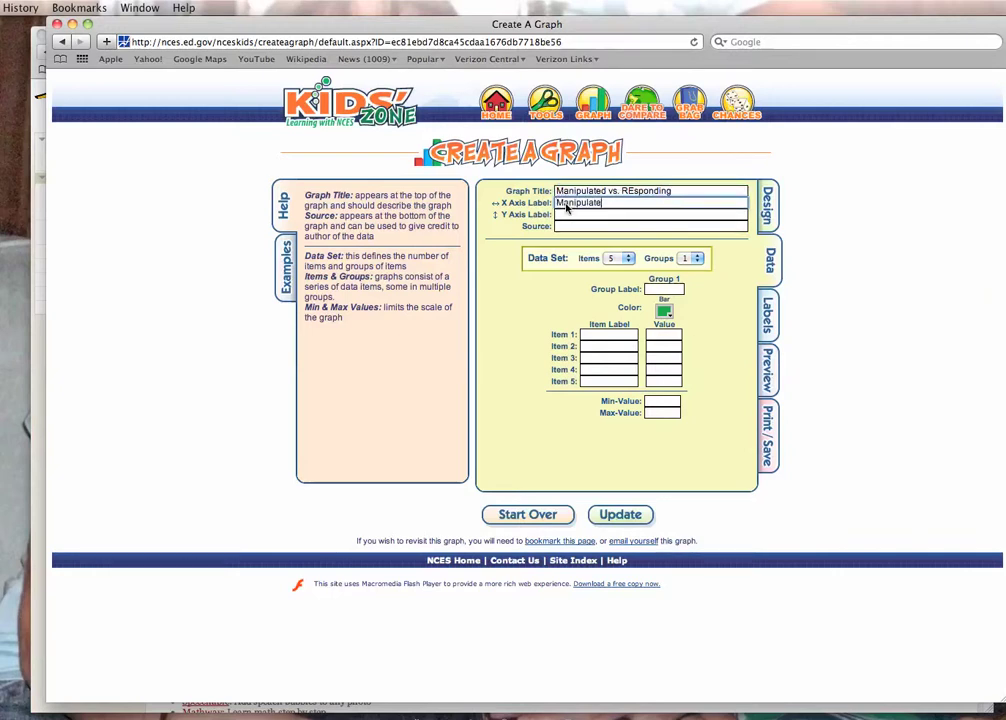
pyautogui.write('d Variable')
pyautogui.press('Tab')
pyautogui.write('Resp')
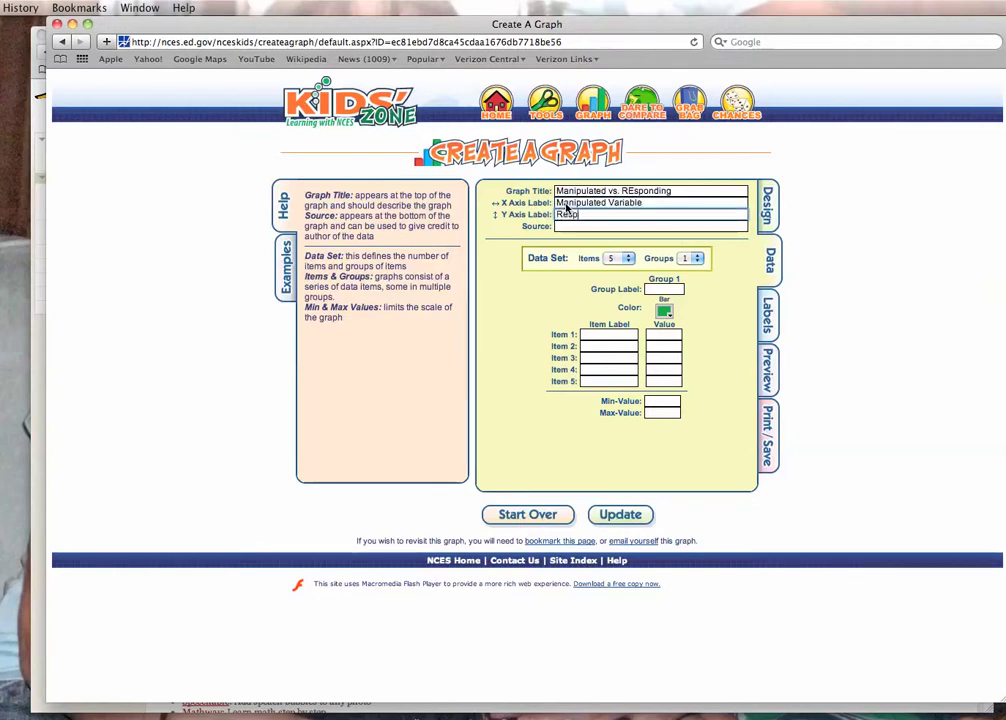
pyautogui.write('onding Variable')
pyautogui.click(574, 227)
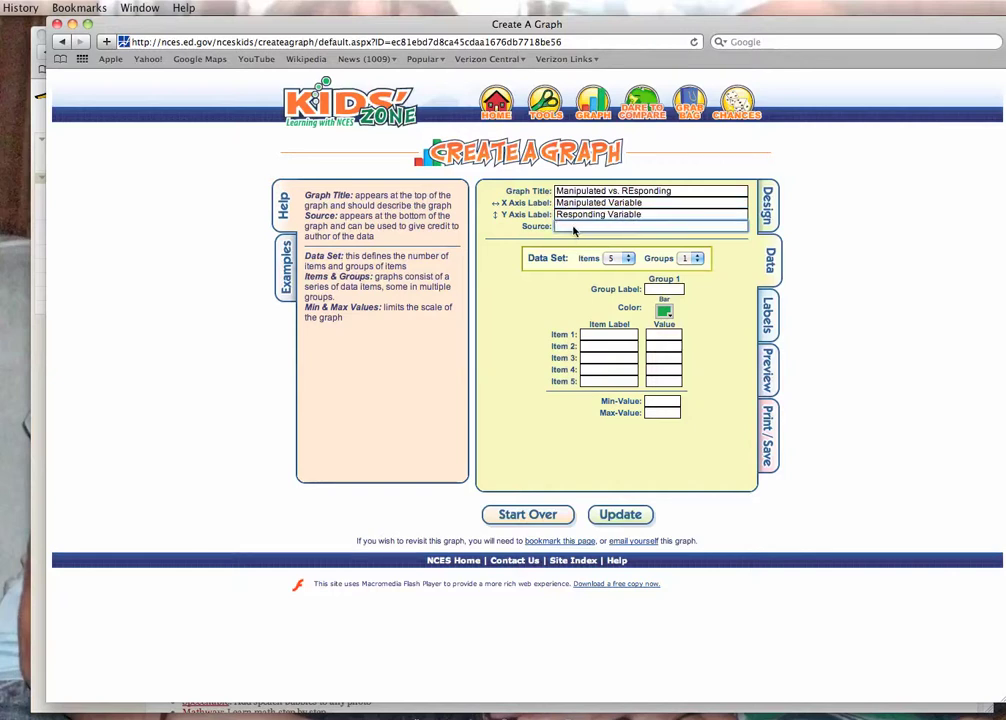
pyautogui.write('First and Last Name')
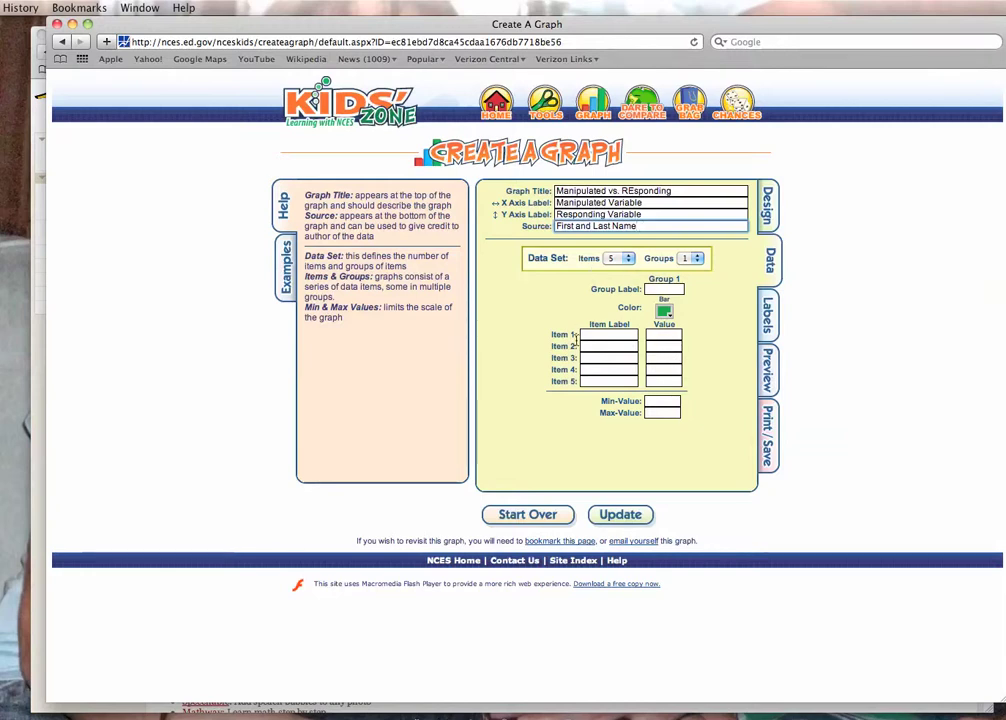
# Step: Set the data set to 7 items and step through the Item 1–7 label fields
pyautogui.click(627, 259)
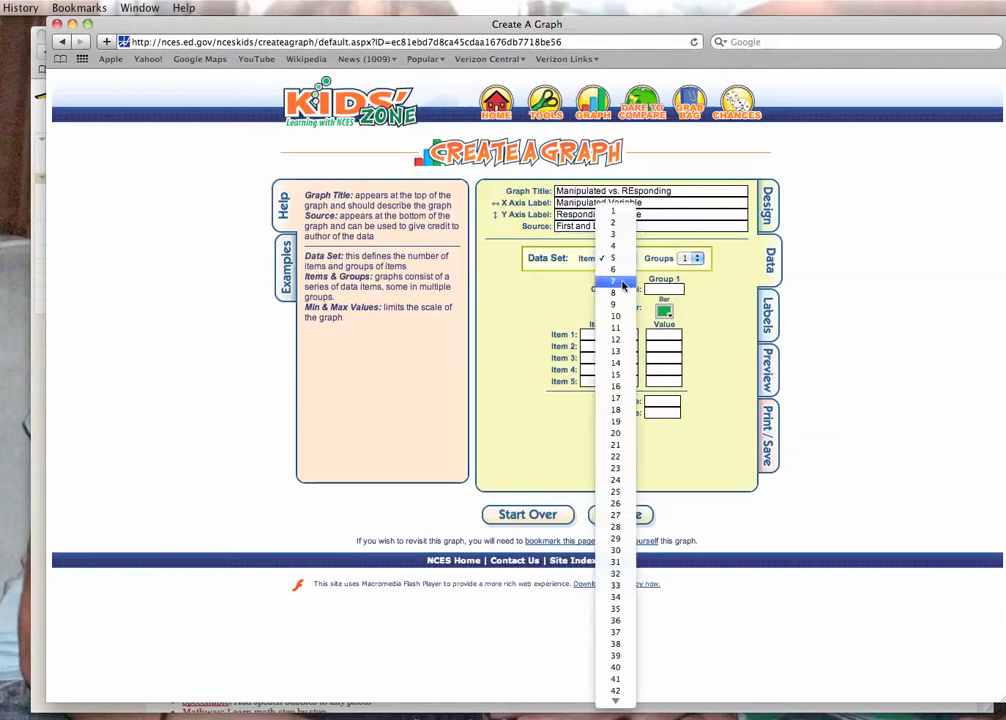
pyautogui.click(615, 282)
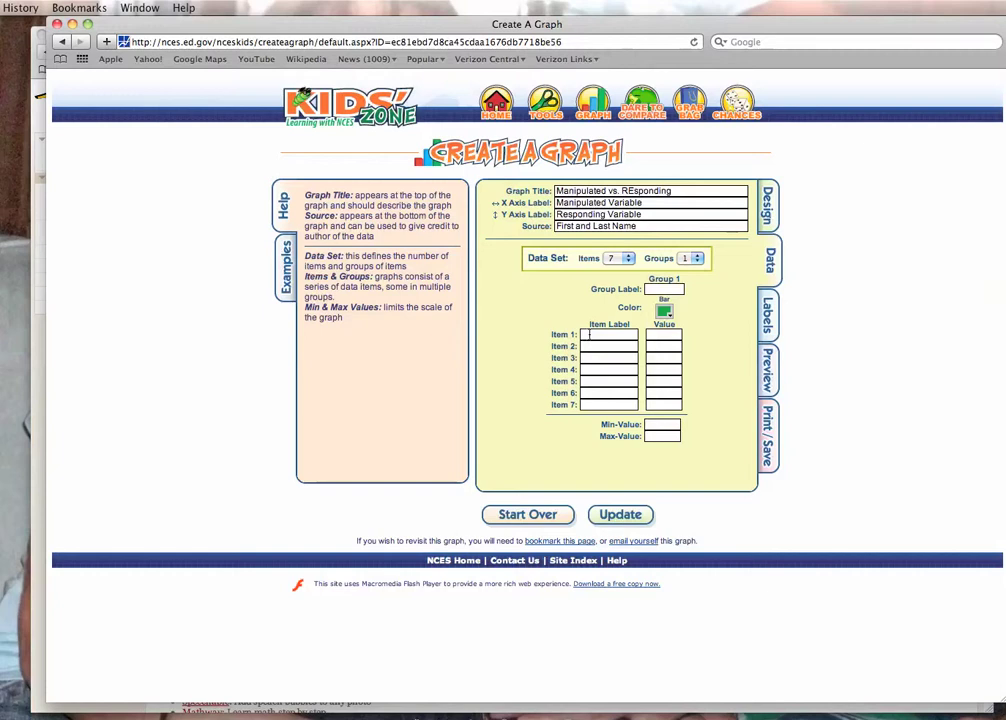
pyautogui.click(588, 337)
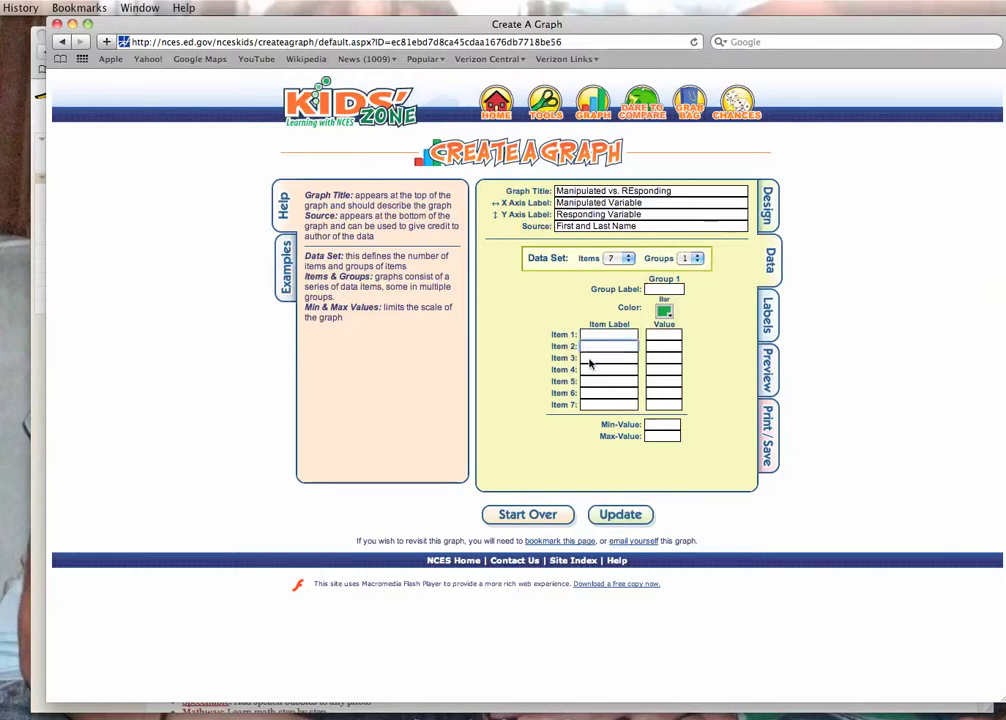
pyautogui.click(589, 372)
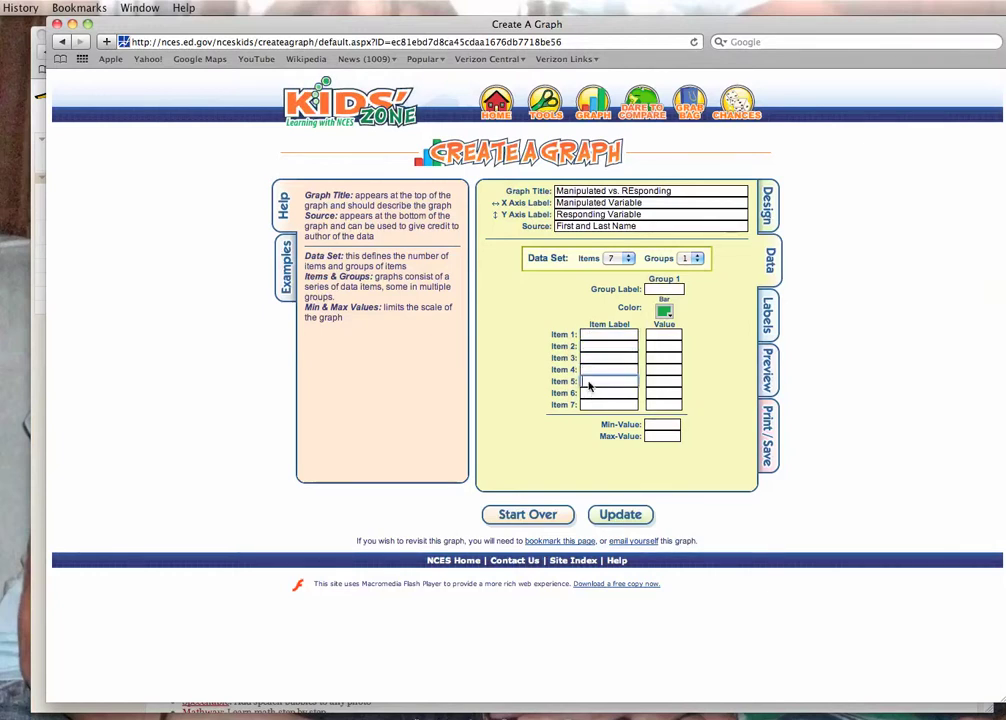
pyautogui.click(587, 396)
pyautogui.click(587, 404)
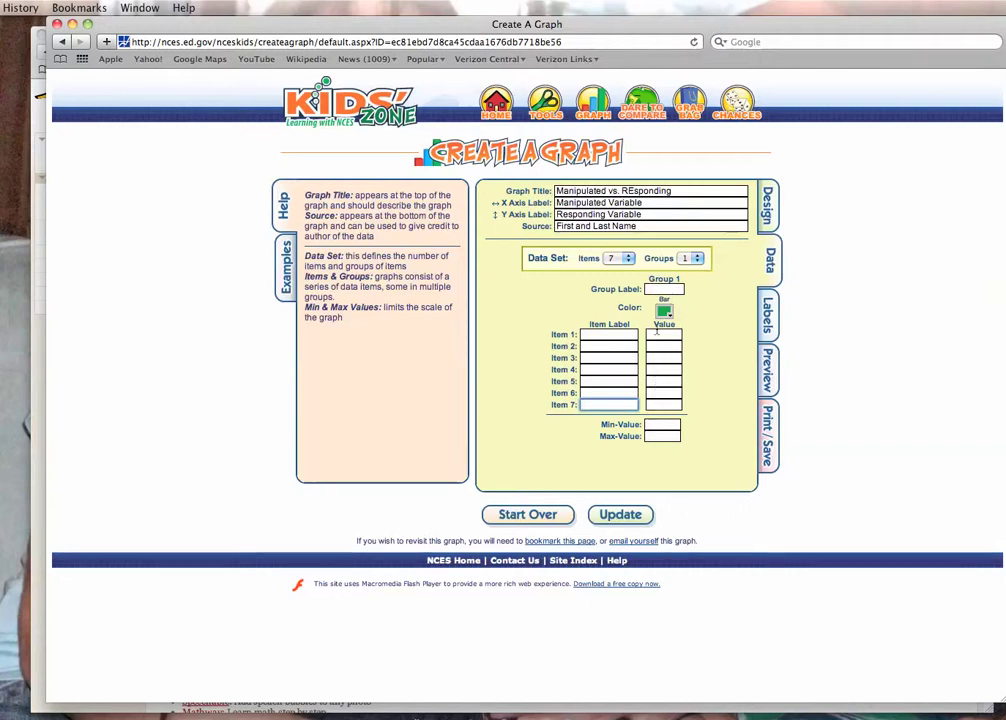
# Step: Change the group count to 2 and select the Group 1 and Group 2 label boxes
pyautogui.click(652, 290)
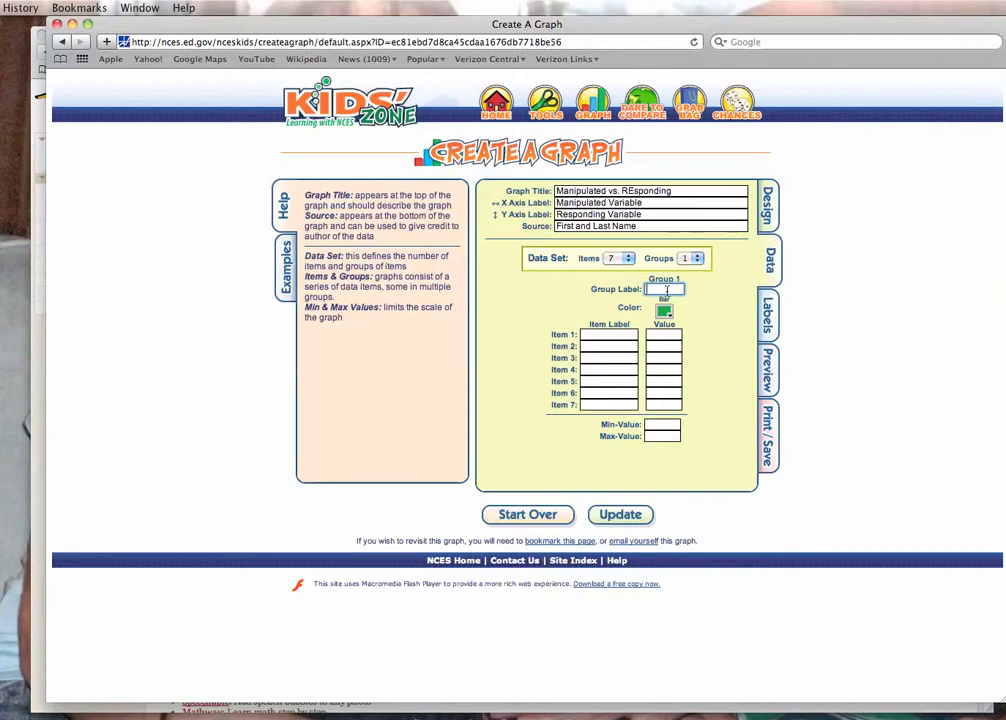
pyautogui.click(703, 261)
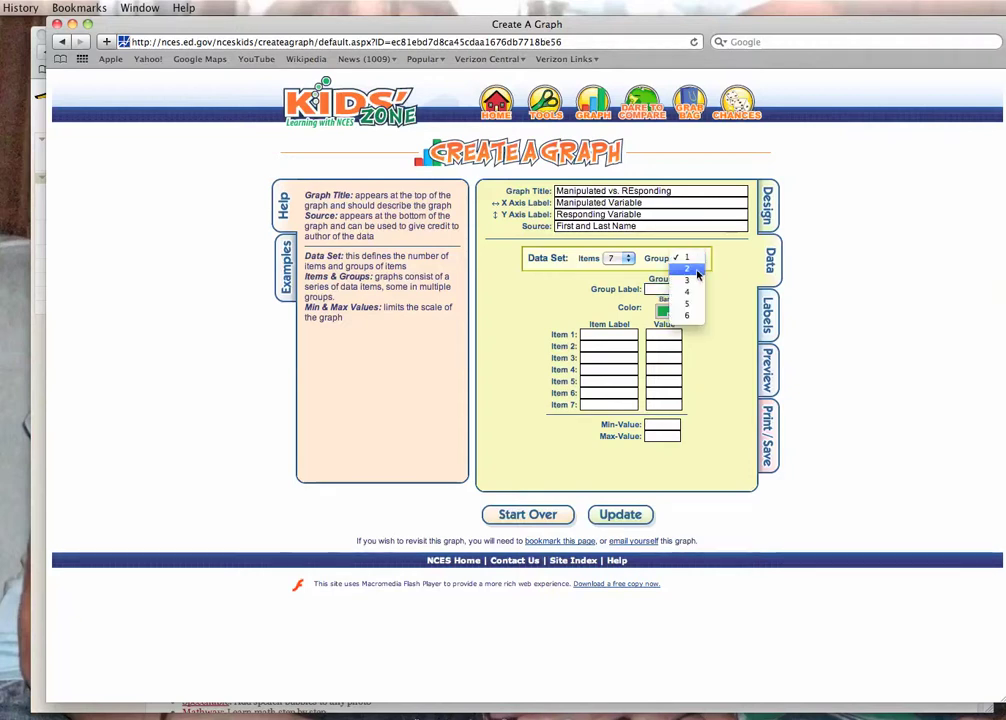
pyautogui.click(698, 275)
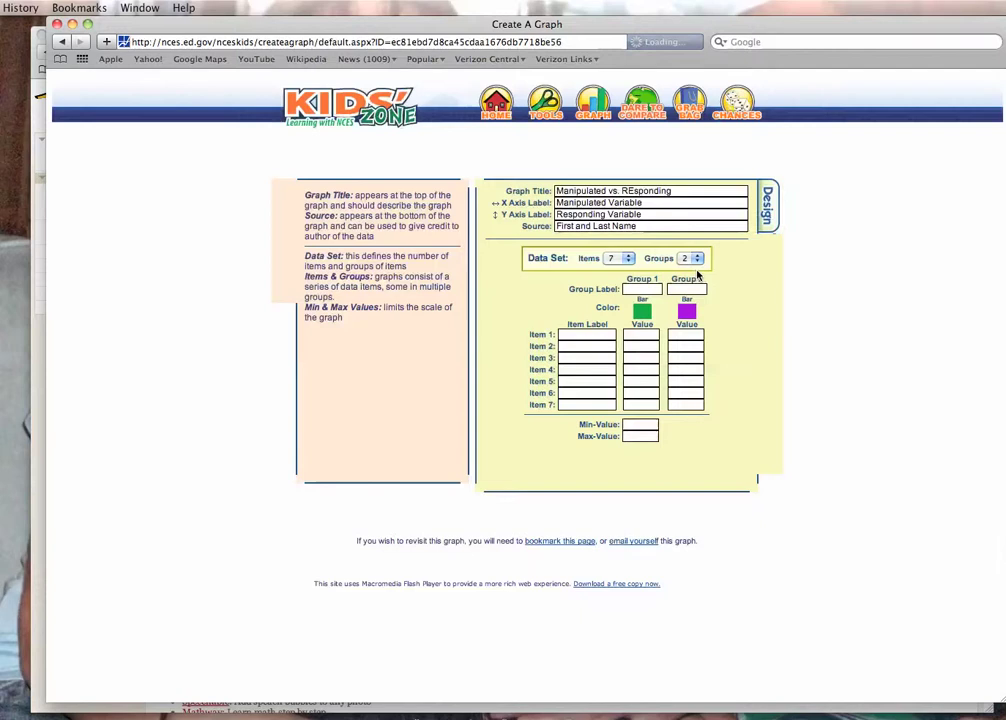
pyautogui.click(643, 290)
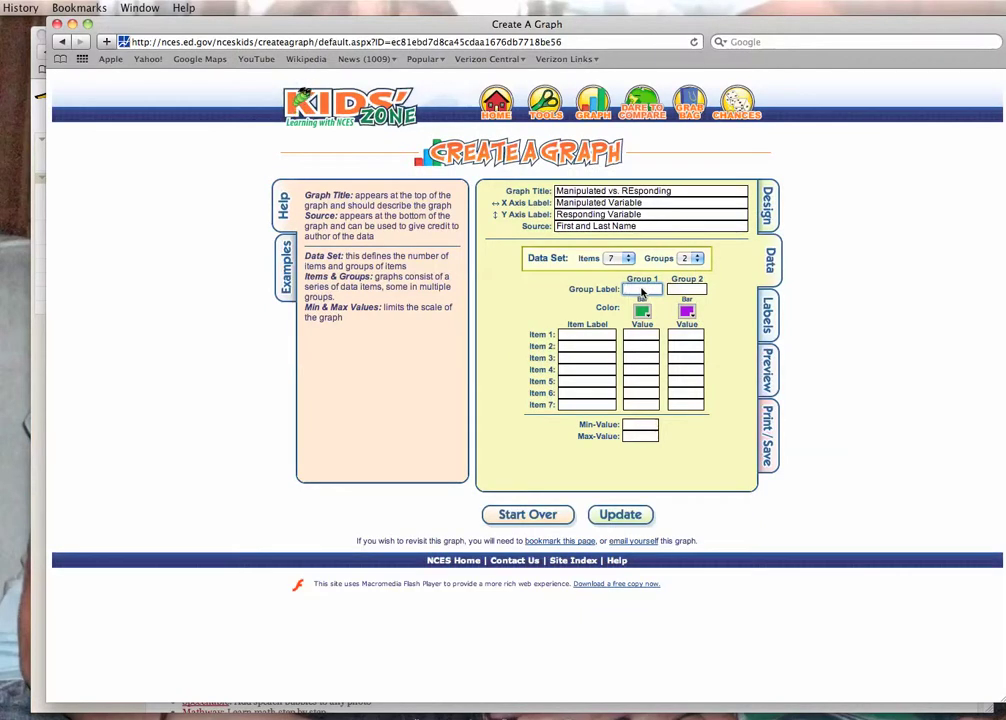
pyautogui.click(687, 290)
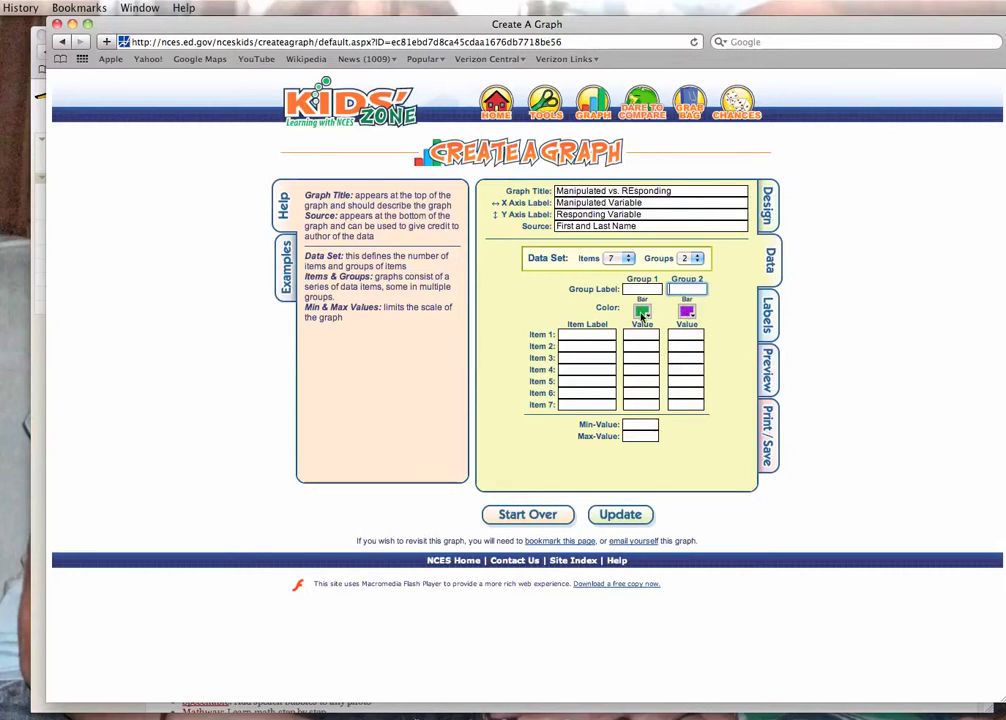
# Step: Set the minimum value to 0, then enter and clear a 75000 maximum, leaving it blank
pyautogui.click(638, 425)
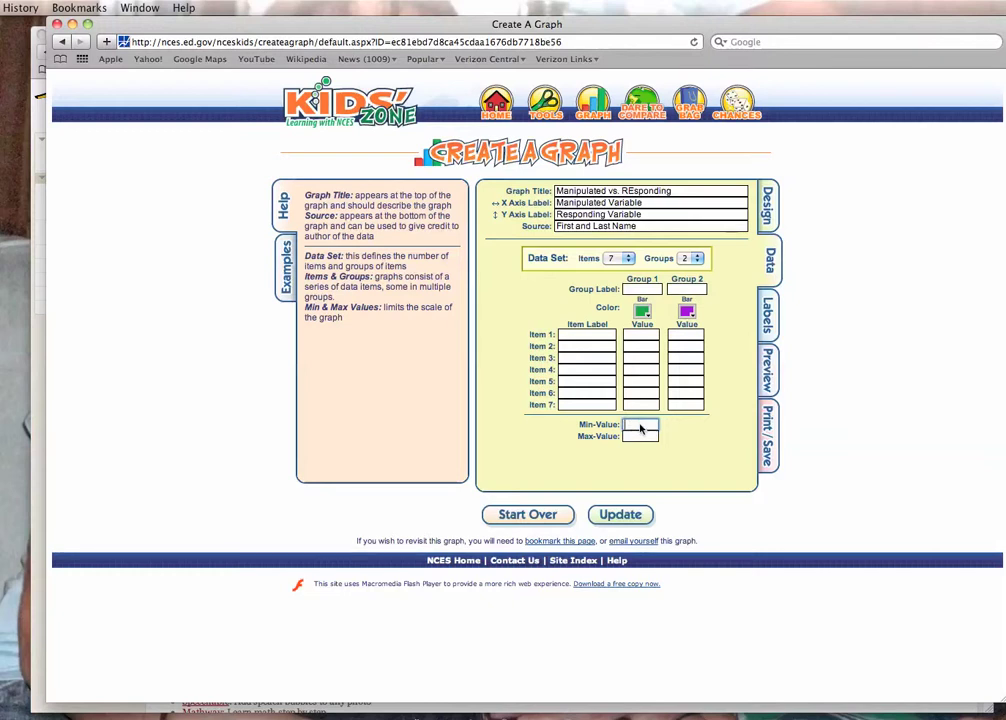
pyautogui.write('0')
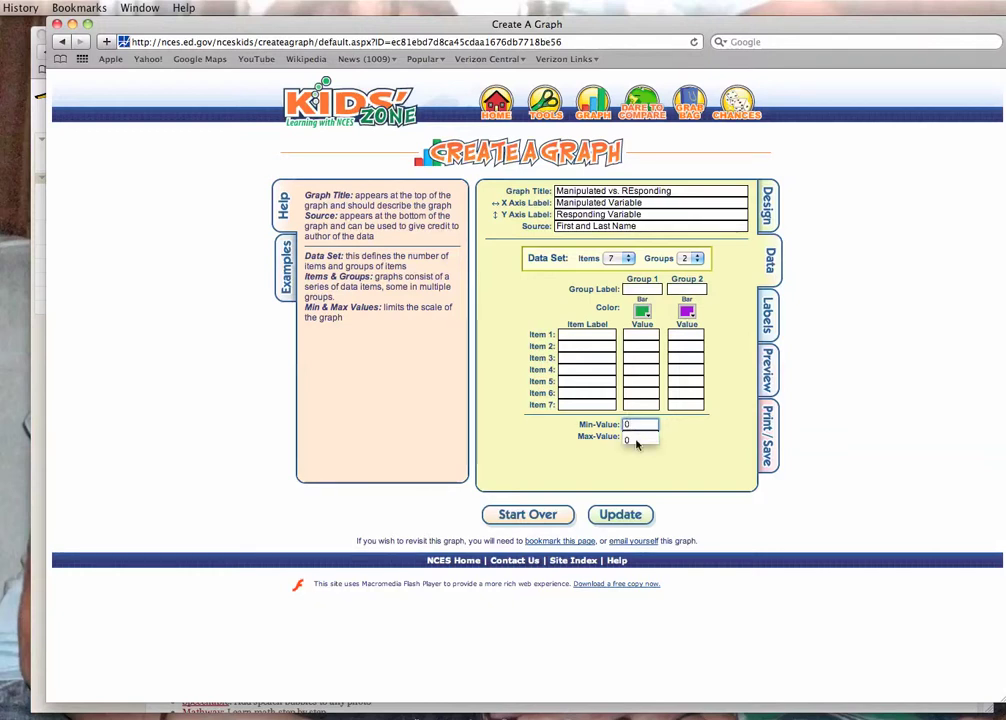
pyautogui.click(636, 439)
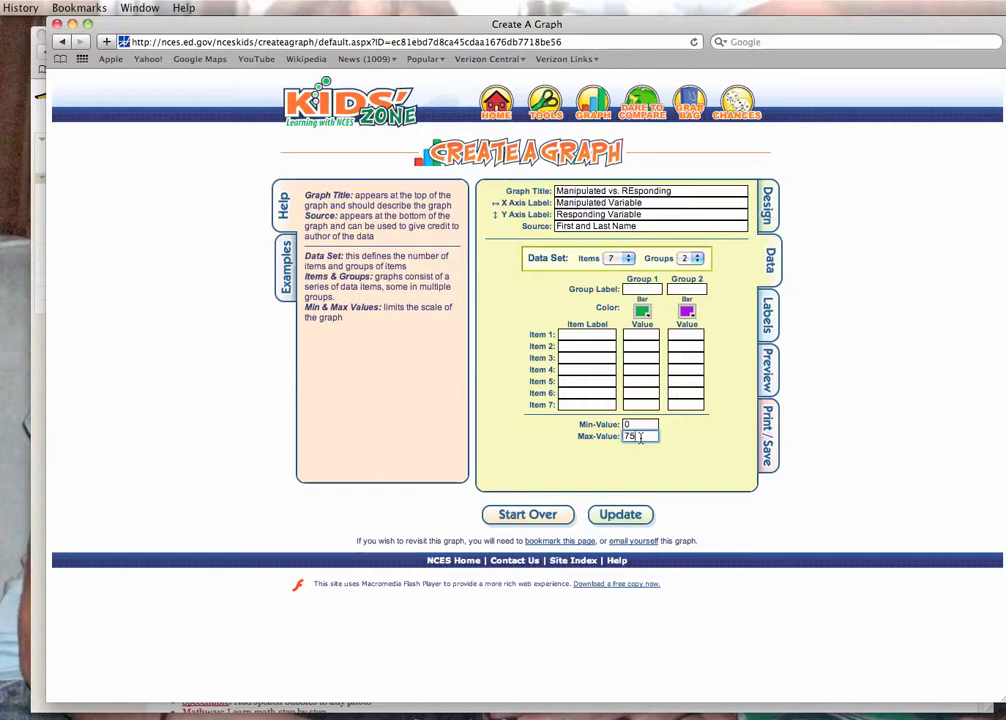
pyautogui.write('000')
pyautogui.doubleClick(640, 436)
pyautogui.press('BackSpace')
# Step: Show the graph preview with the title, axis labels and source
pyautogui.click(767, 376)
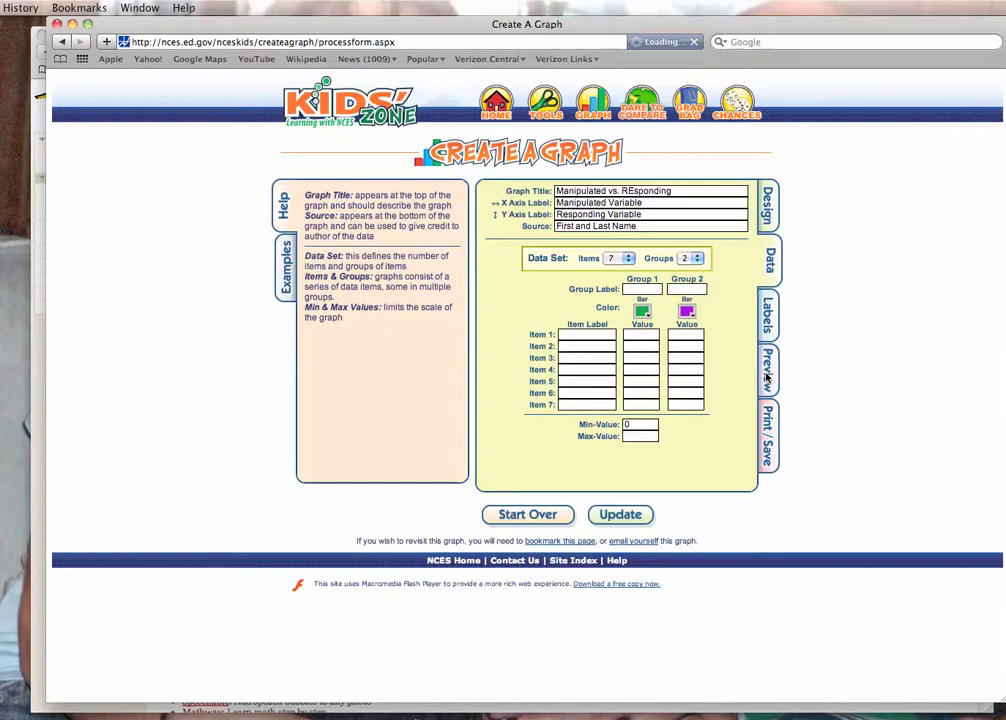